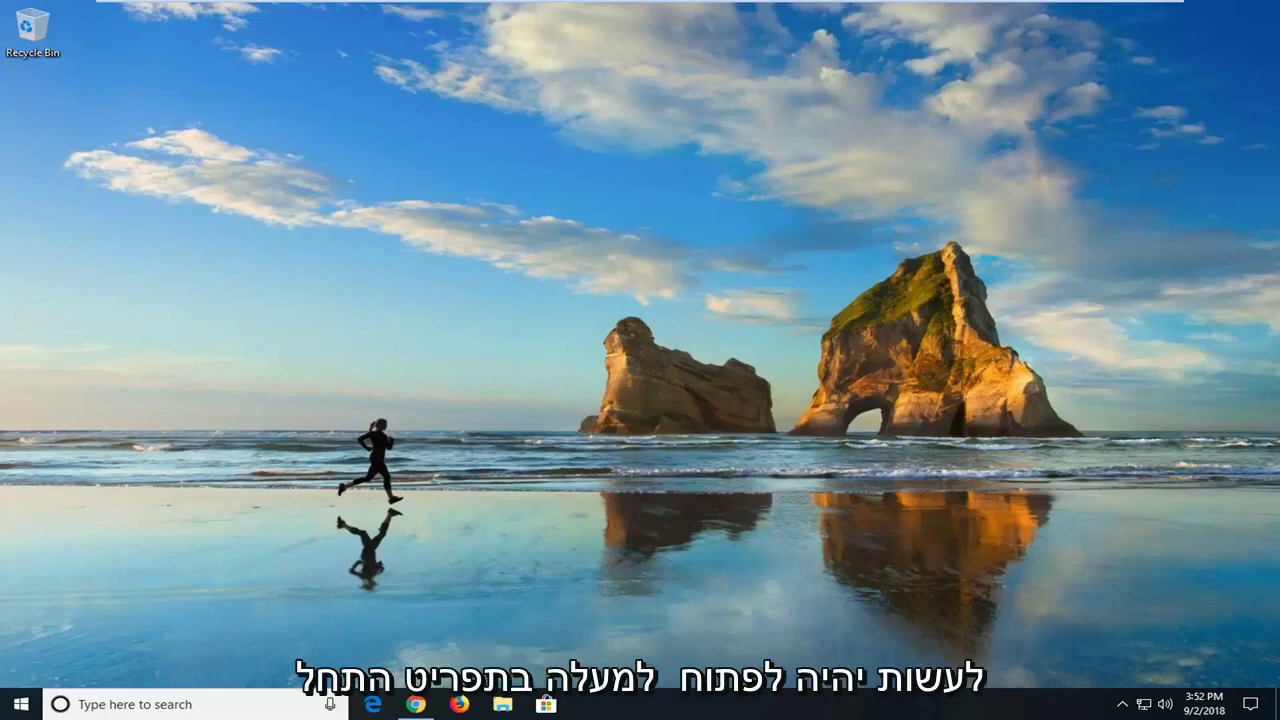
- Find Control Panel through the Start search and set View by to Large icons
click(20, 704)
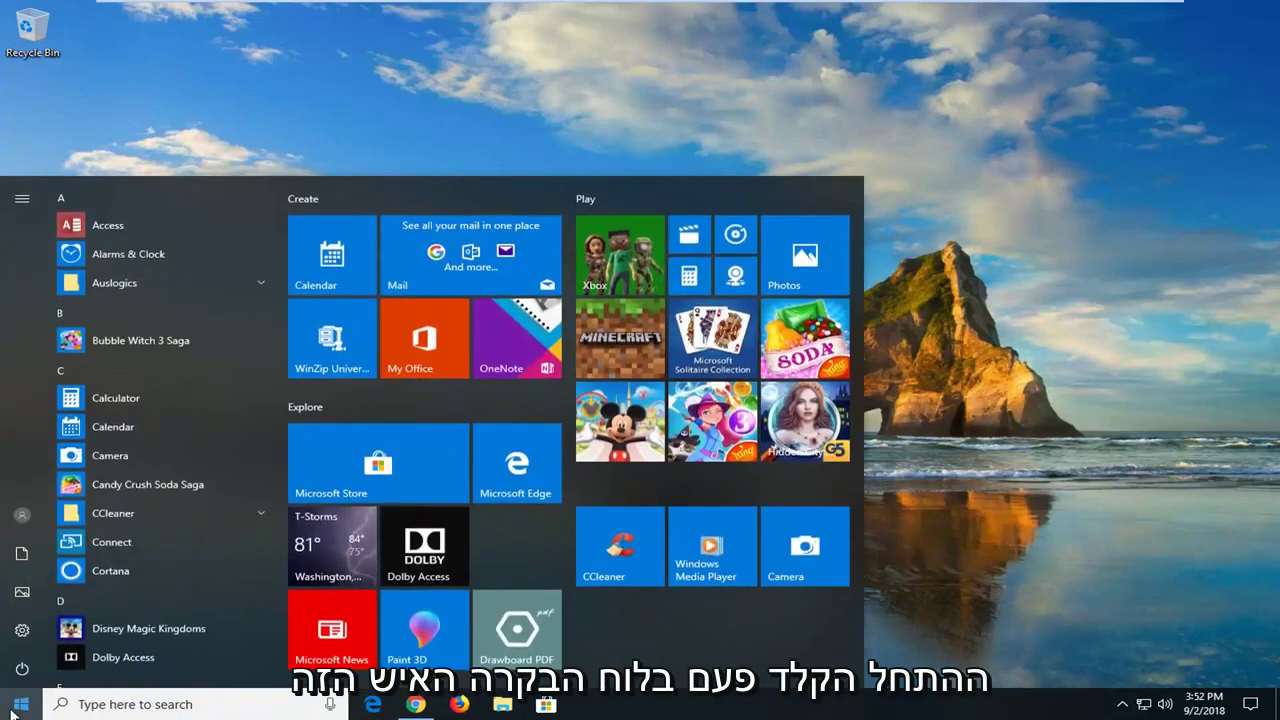
text(dontrol panel)
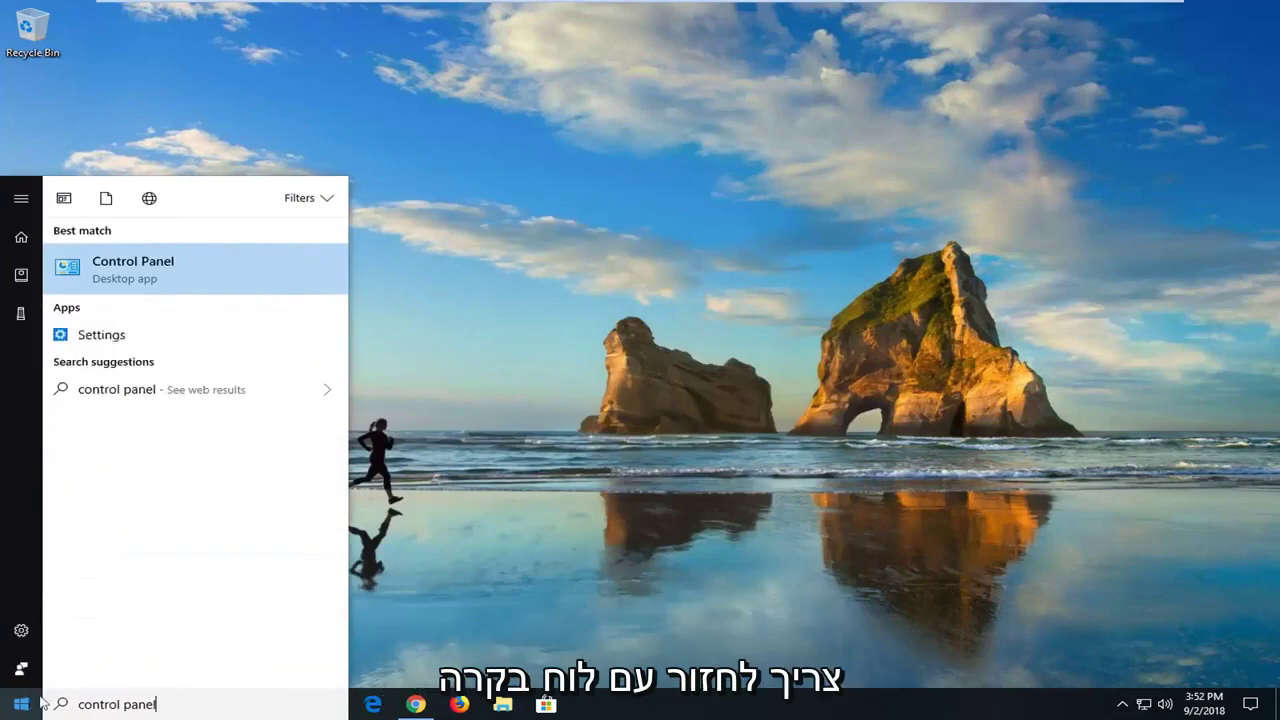
click(114, 277)
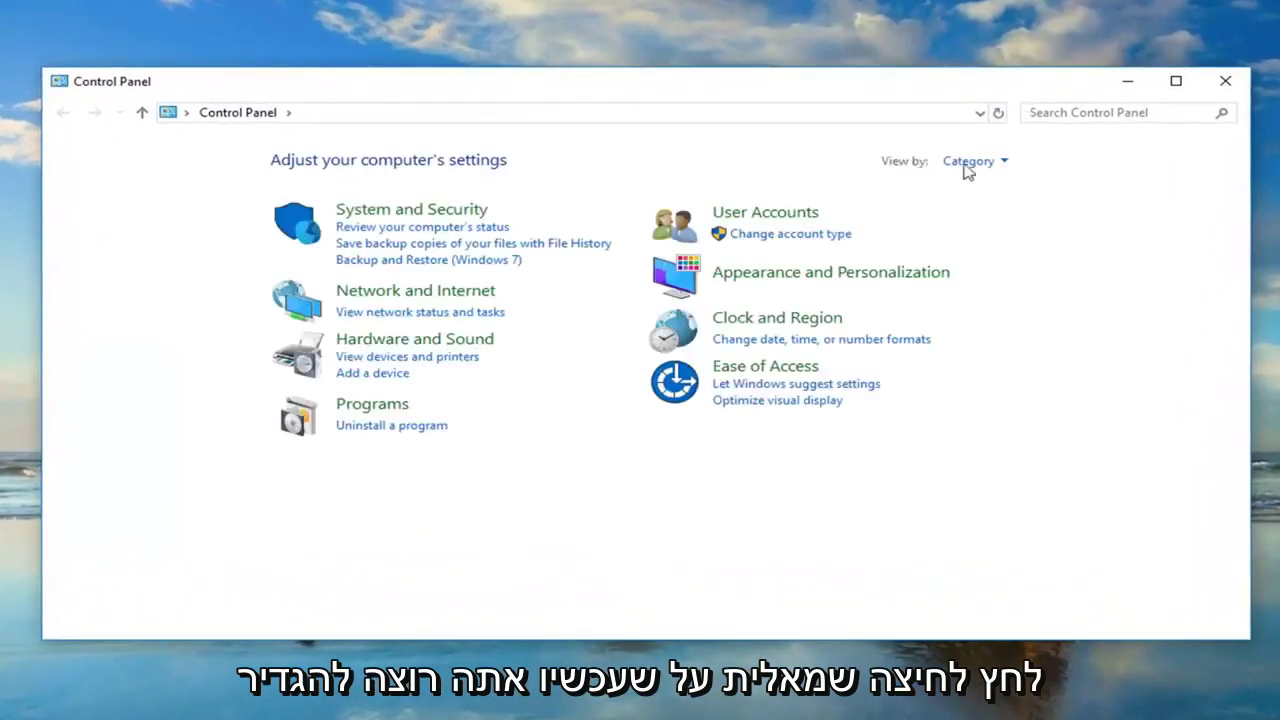
click(975, 162)
click(976, 213)
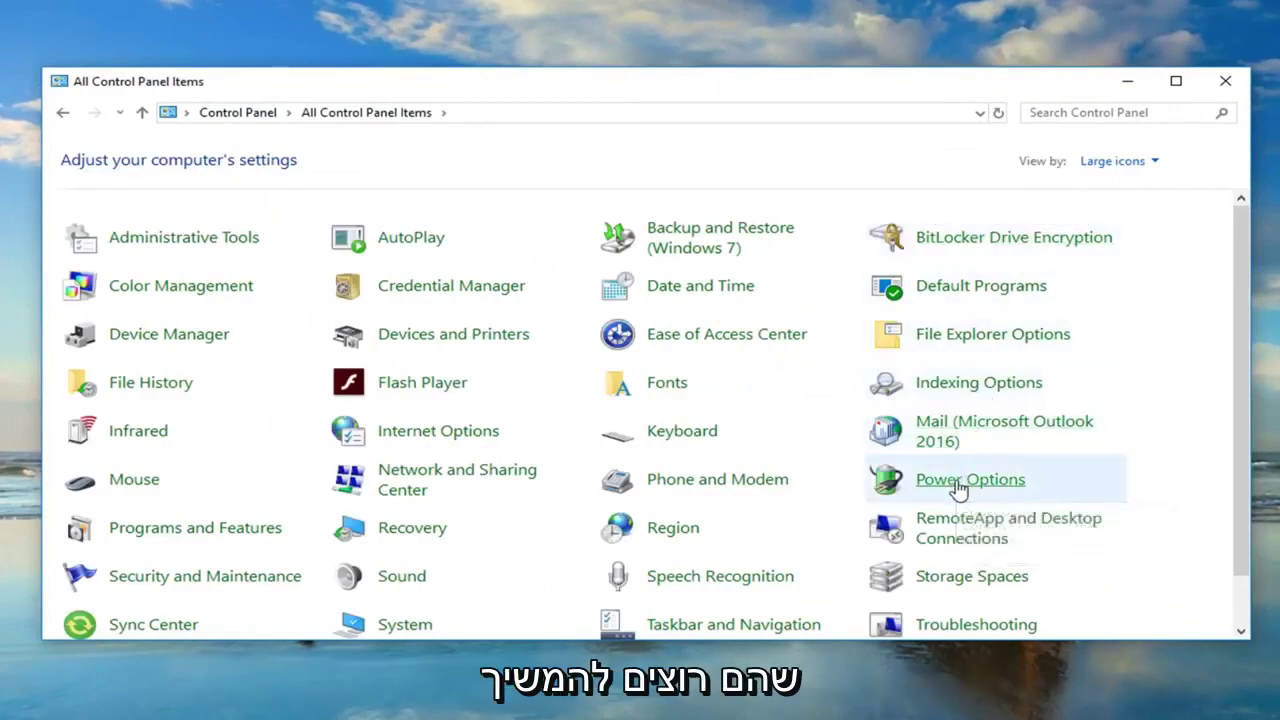
- Open Power Options and the Balanced plan's Change plan settings page
click(958, 488)
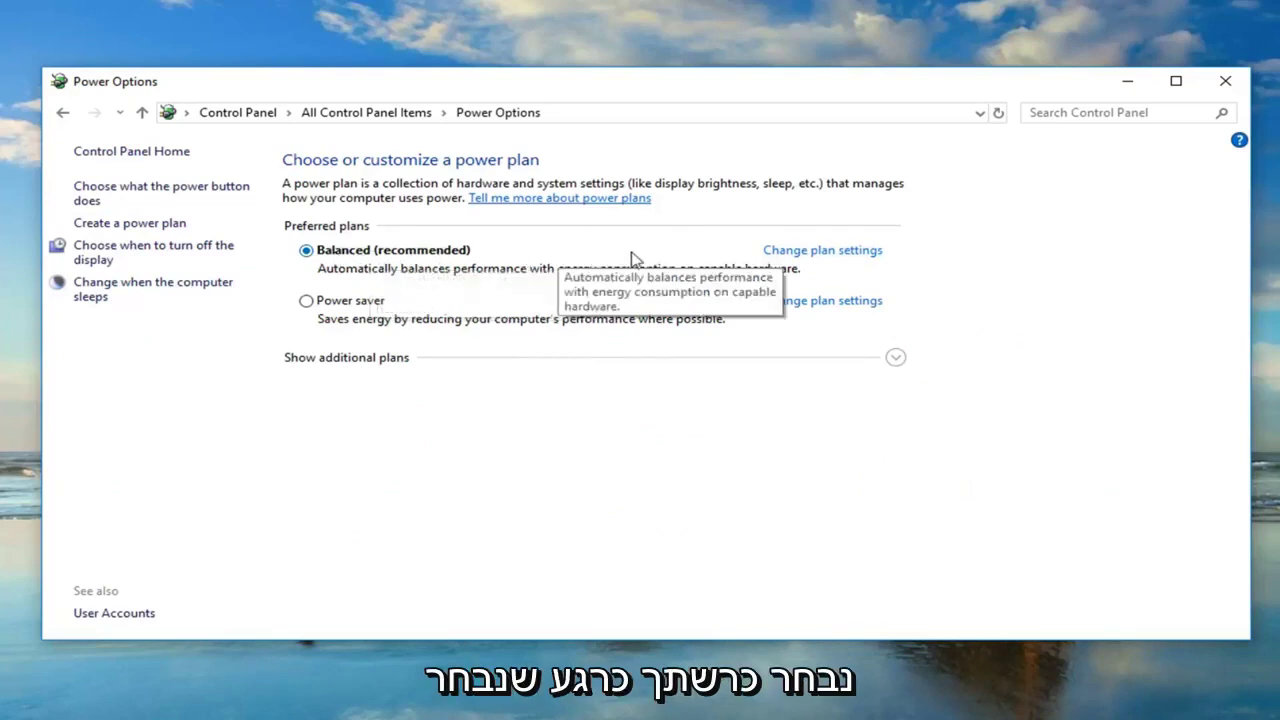
click(818, 254)
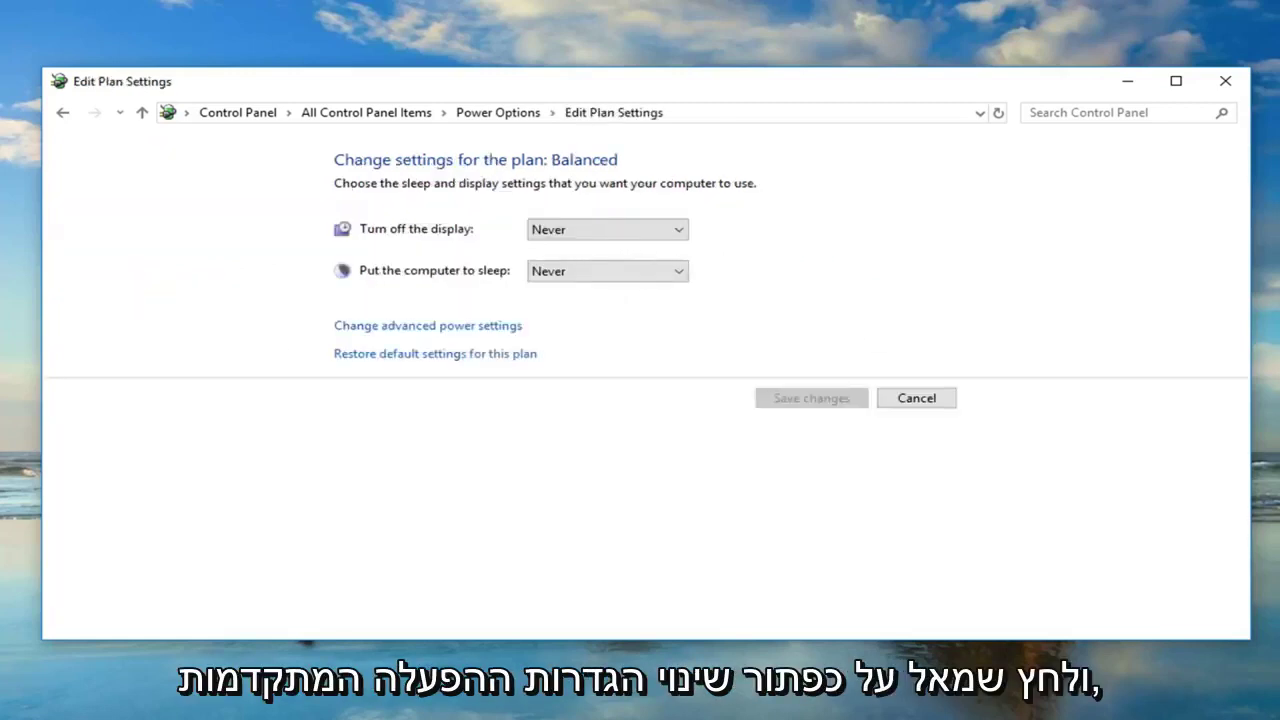
- Open the advanced power settings and expand Sleep > Allow wake timers
click(413, 330)
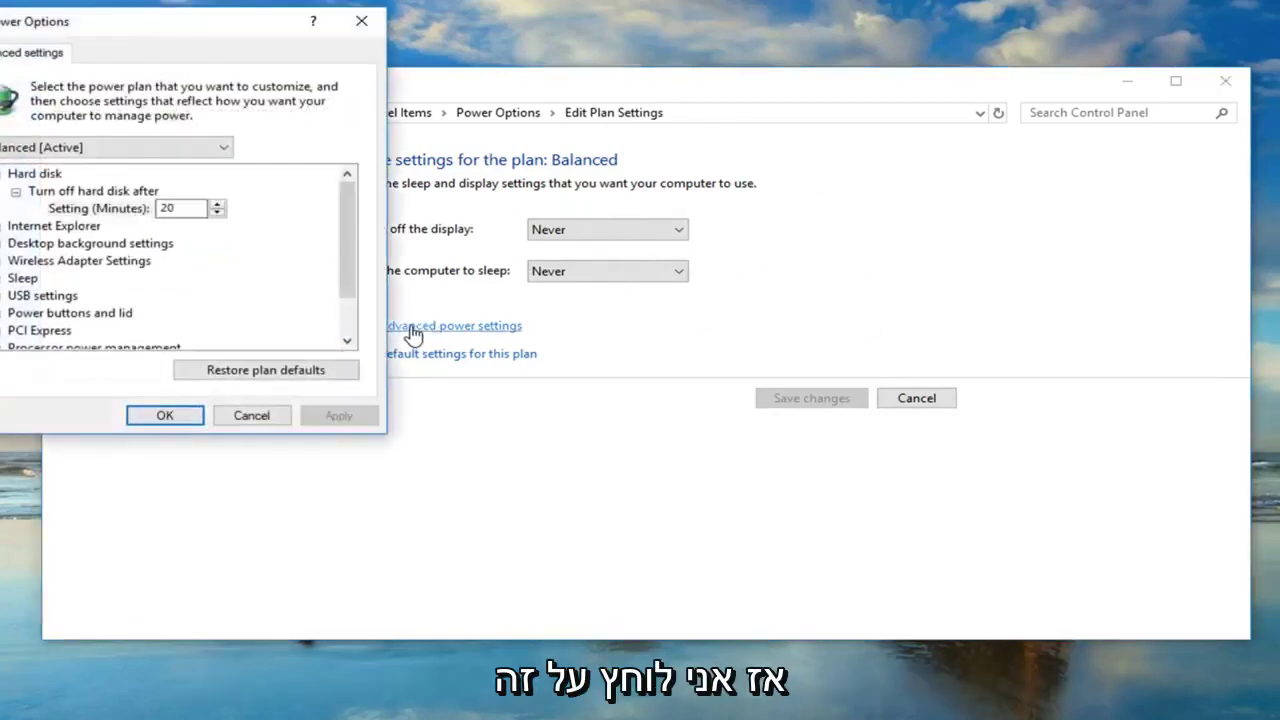
drag(178, 32, 627, 120)
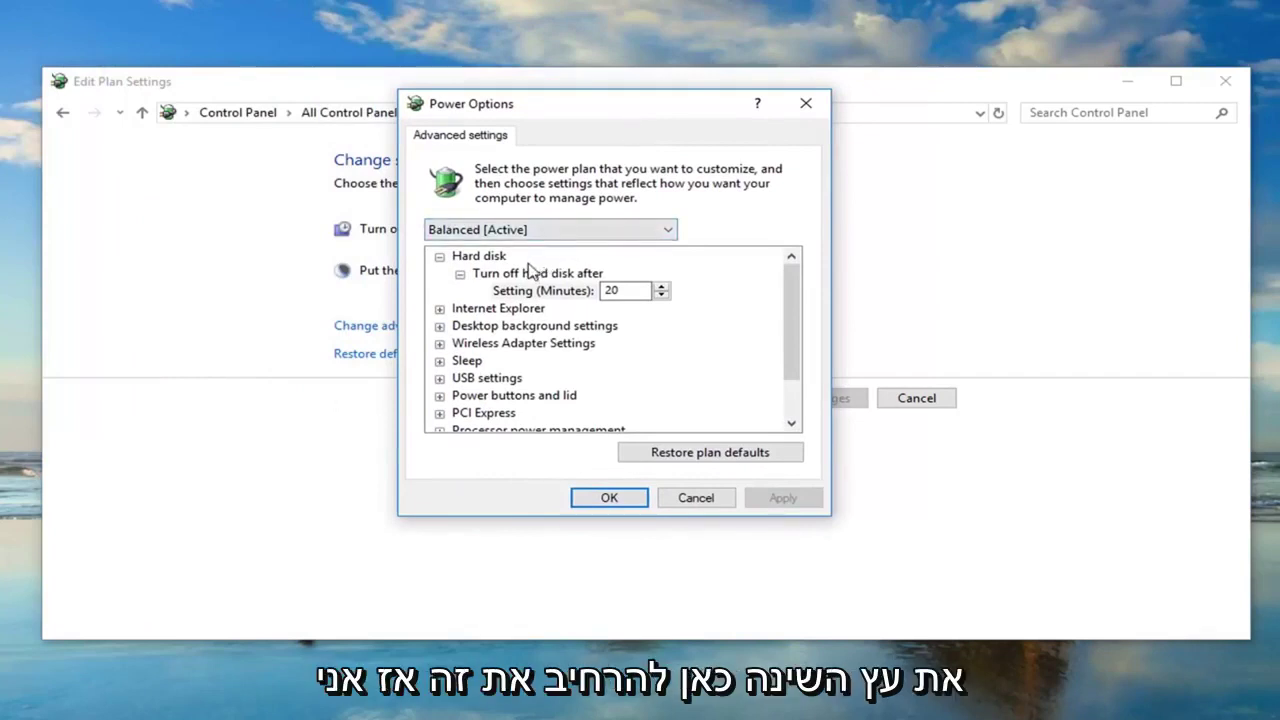
click(468, 362)
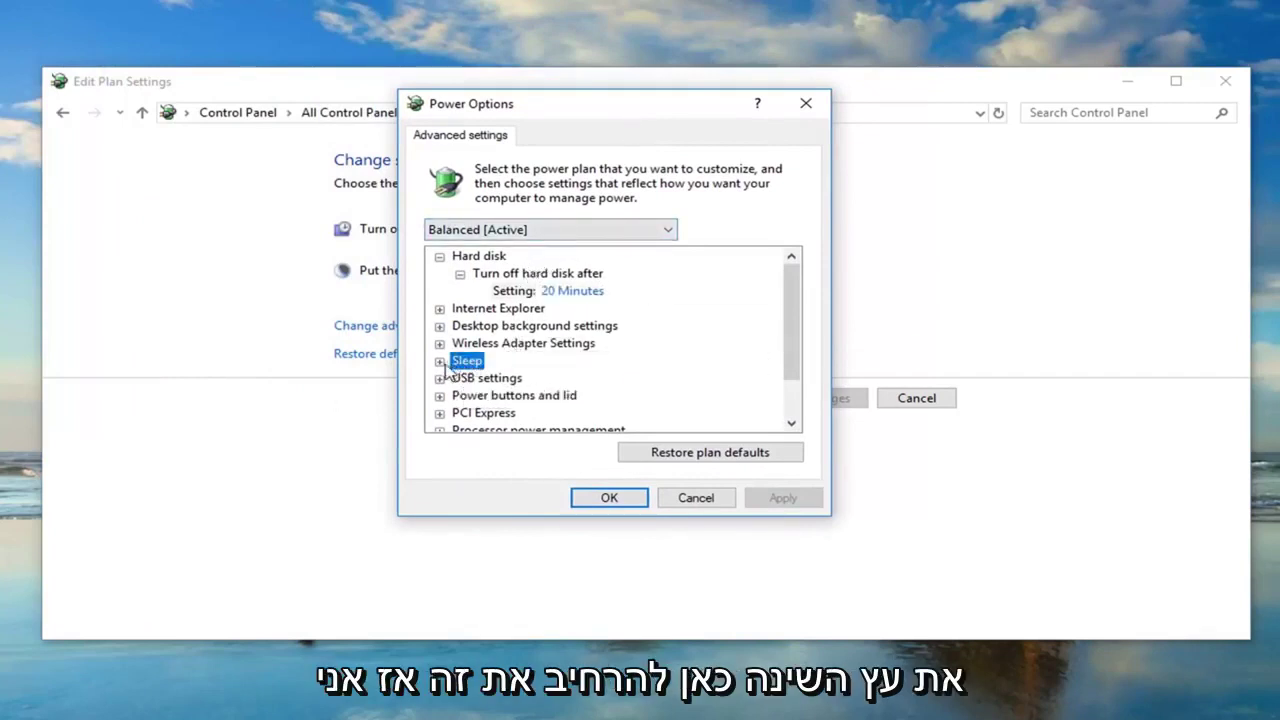
click(440, 361)
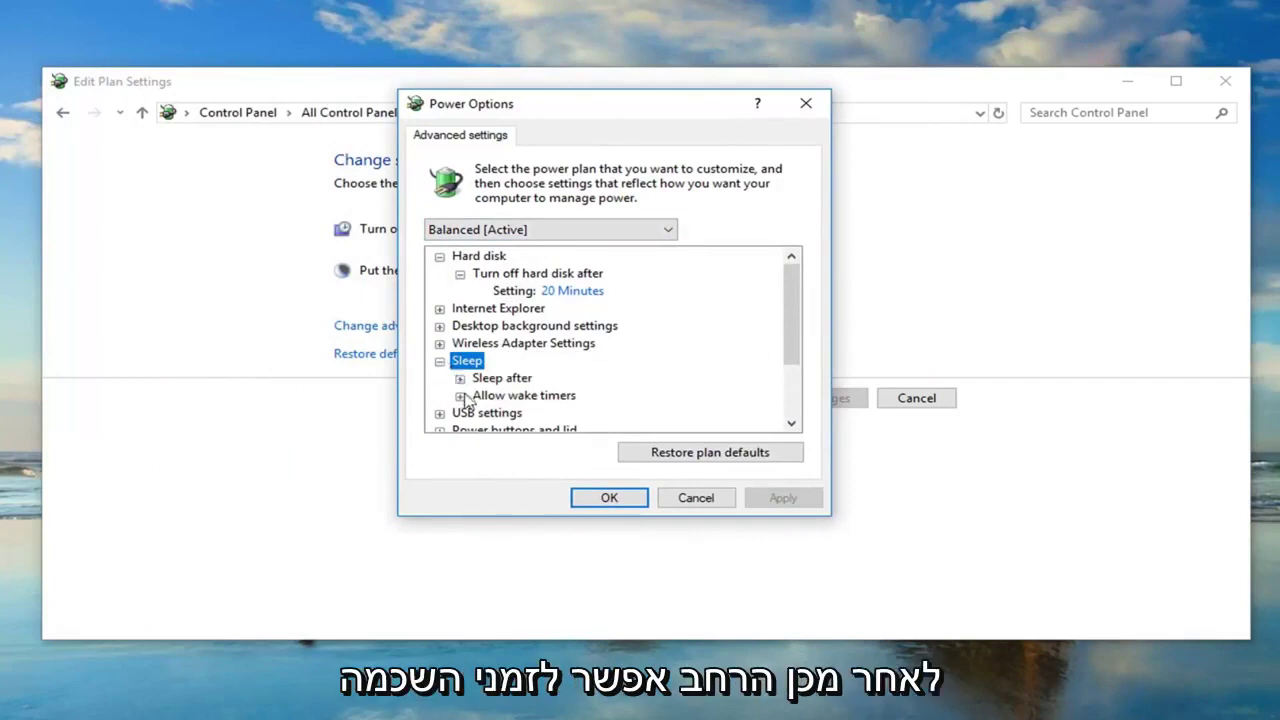
click(565, 397)
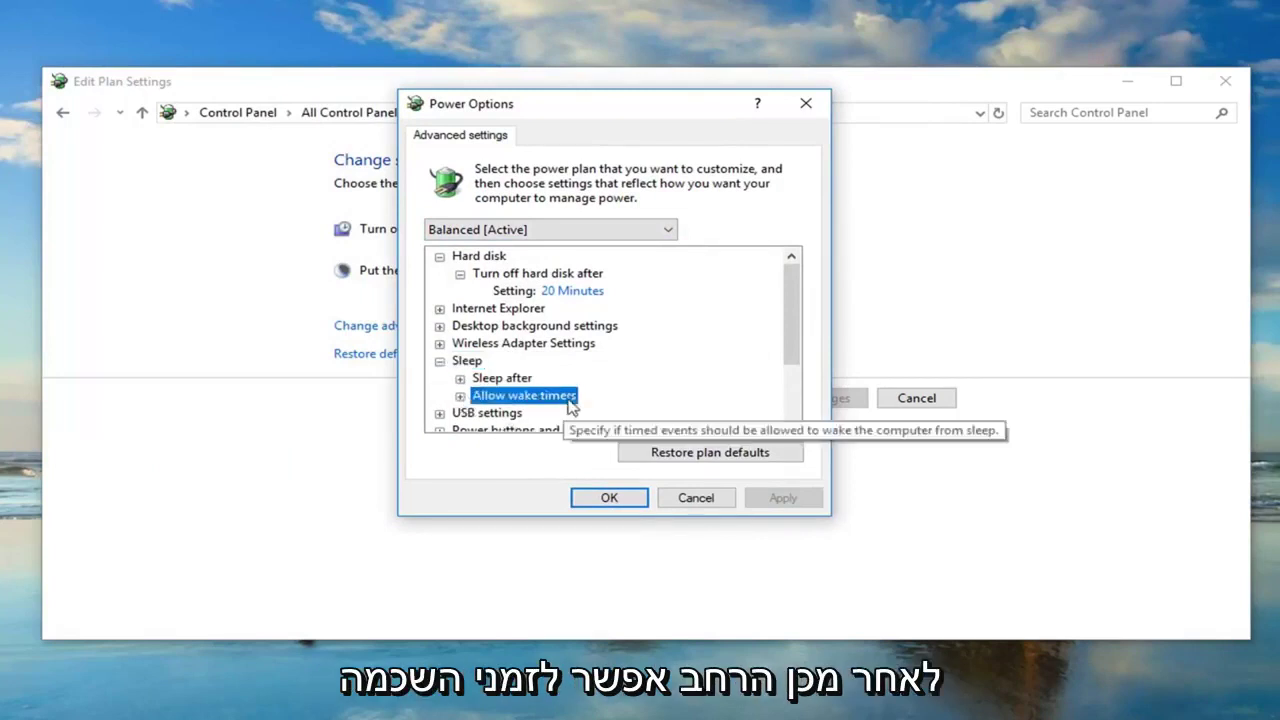
click(460, 396)
- Set Allow wake timers to Disable, then apply and confirm with OK
scroll(460, 403, down, 1)
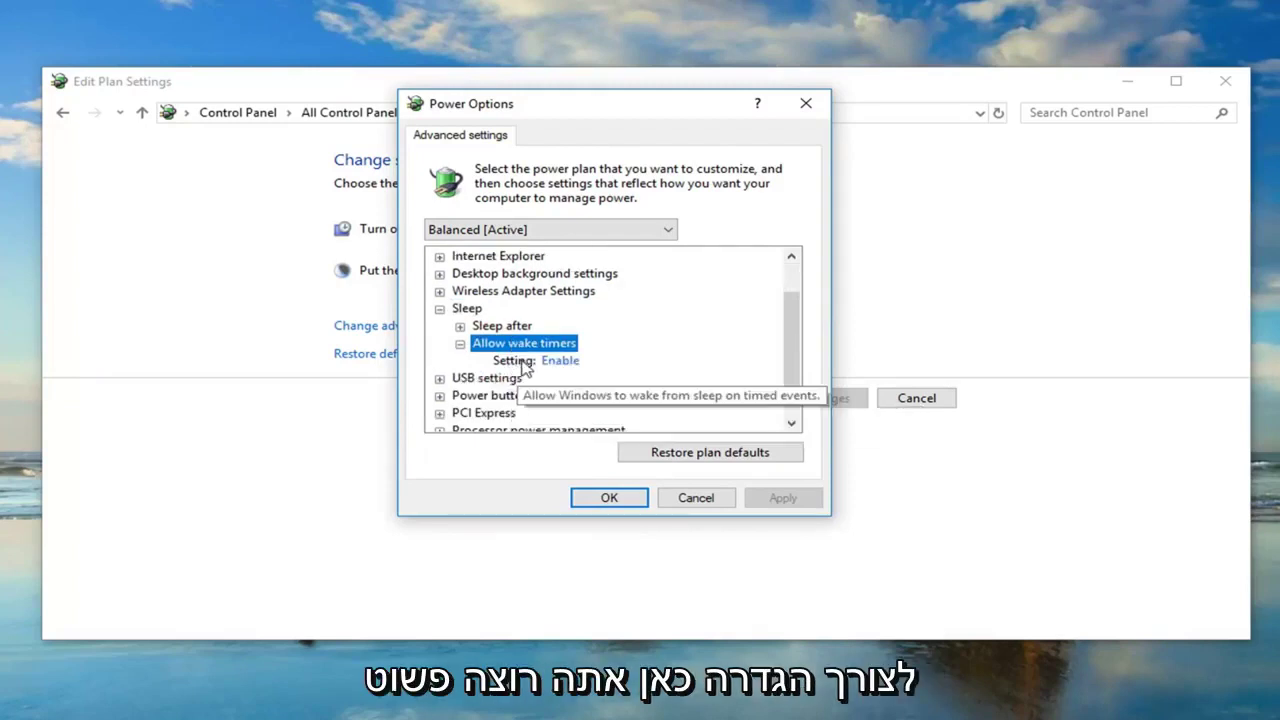
click(521, 362)
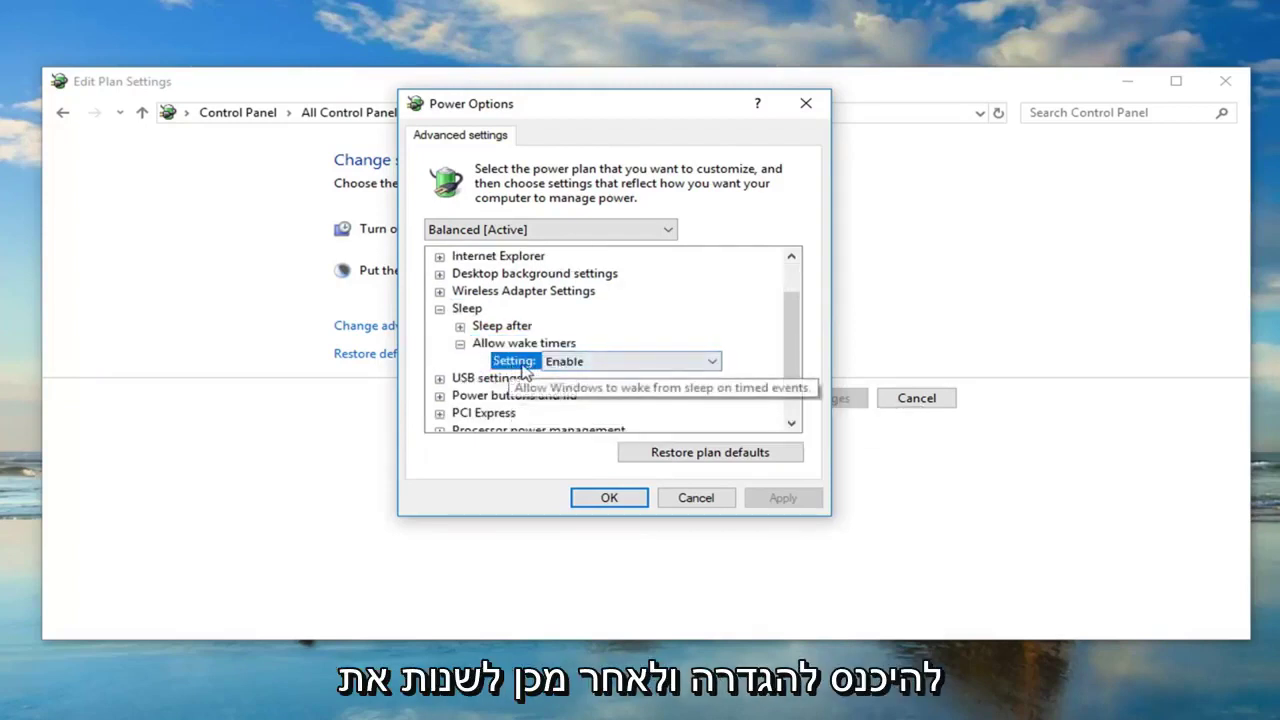
click(690, 366)
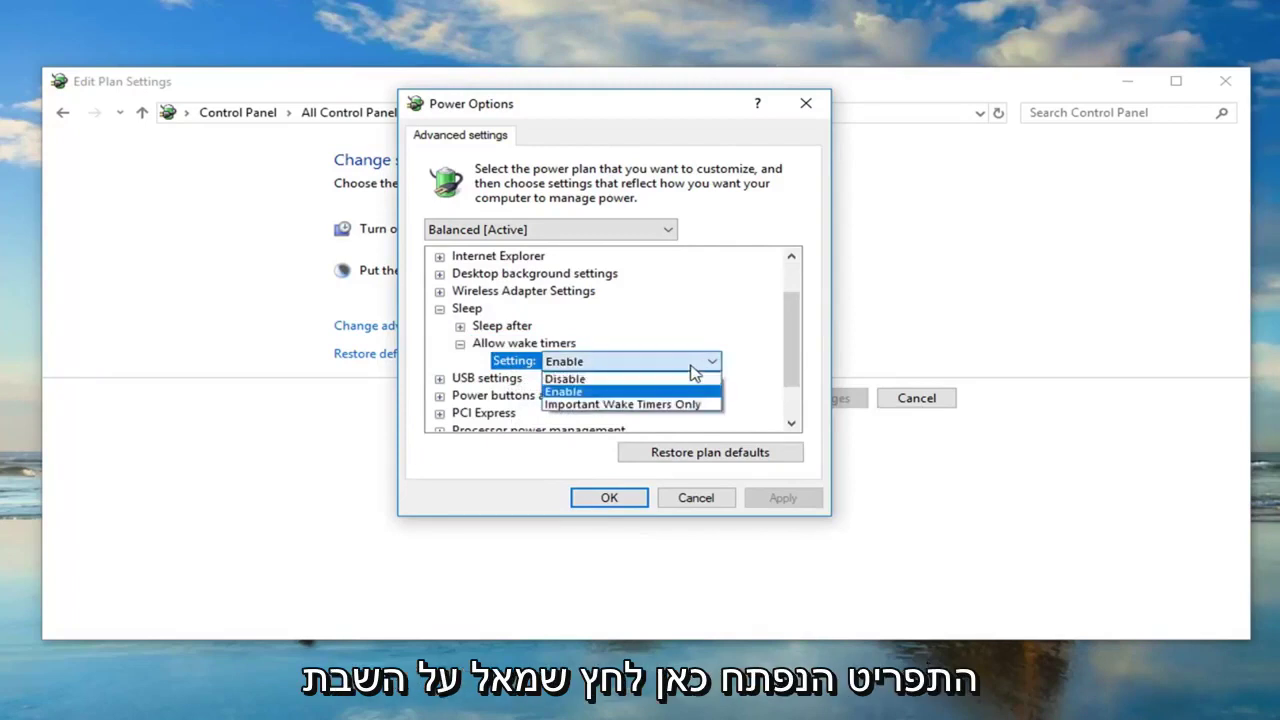
click(562, 379)
click(785, 498)
click(612, 498)
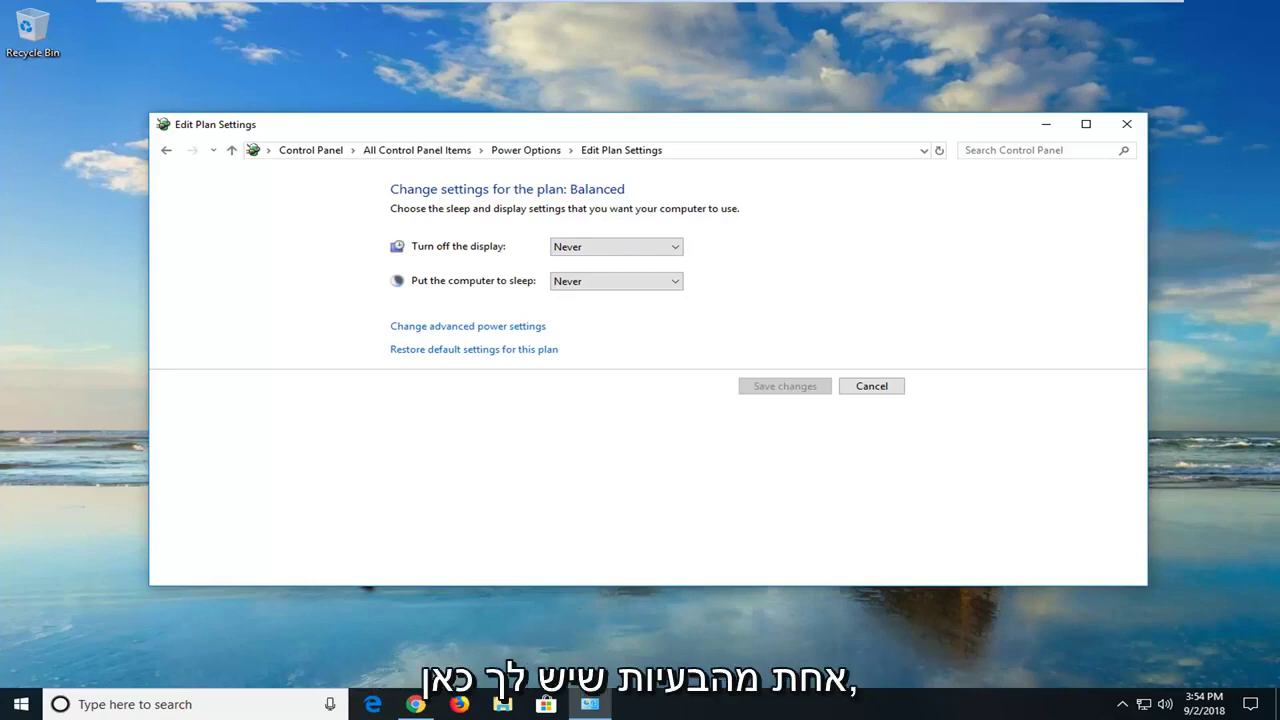
- Close Edit Plan Settings and open the System page through a 'system' Start search
click(1120, 126)
click(6, 705)
text(system)
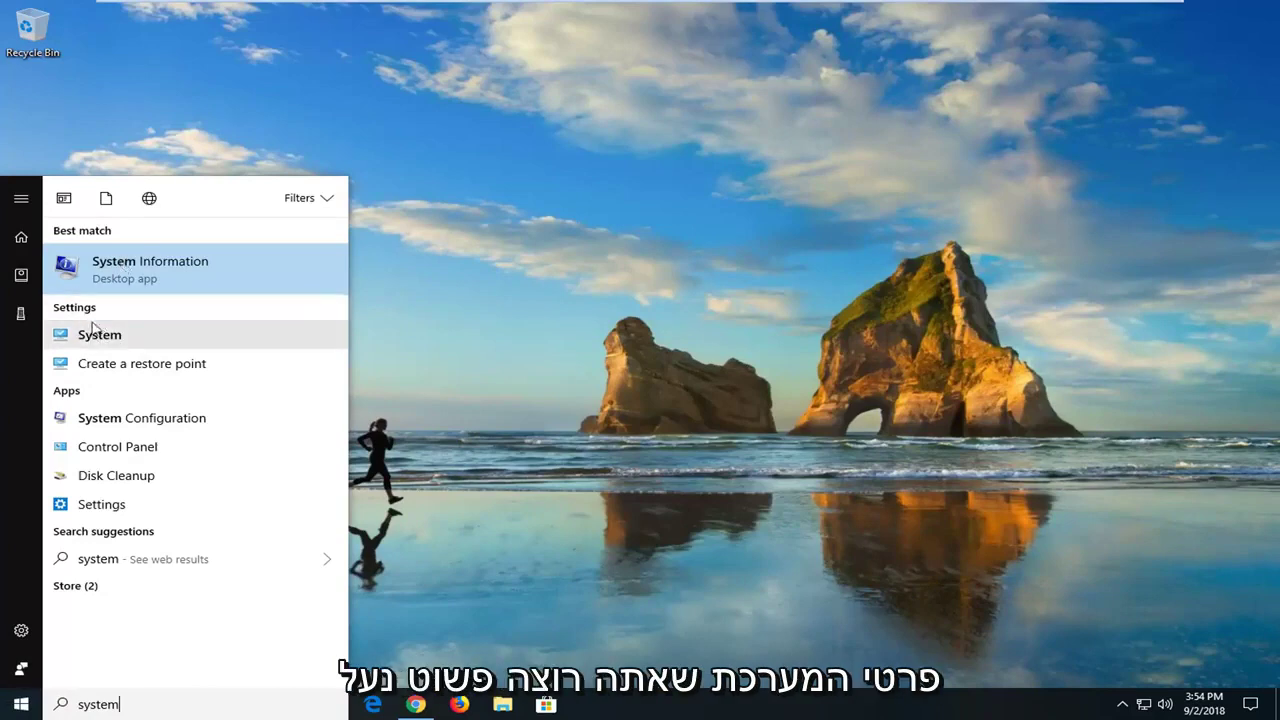
click(97, 341)
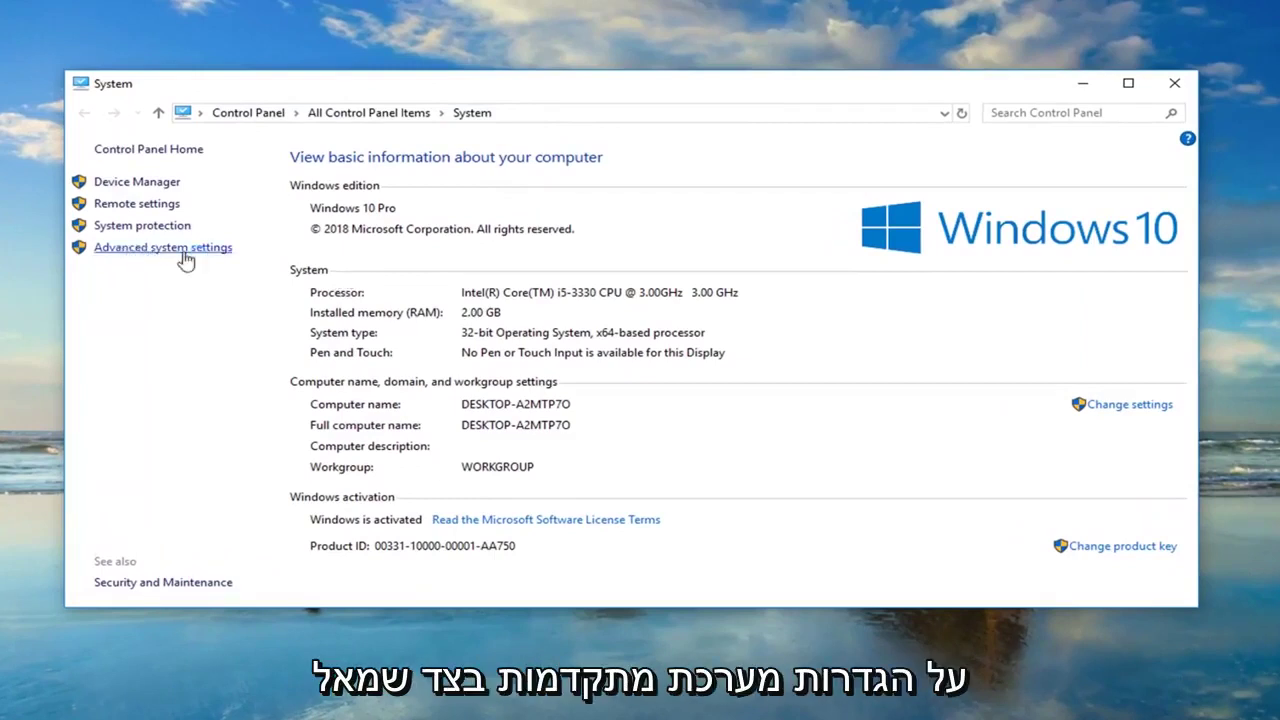
- Uncheck Automatically restart under Advanced system settings > Startup and Recovery and confirm
click(185, 258)
drag(210, 60, 585, 118)
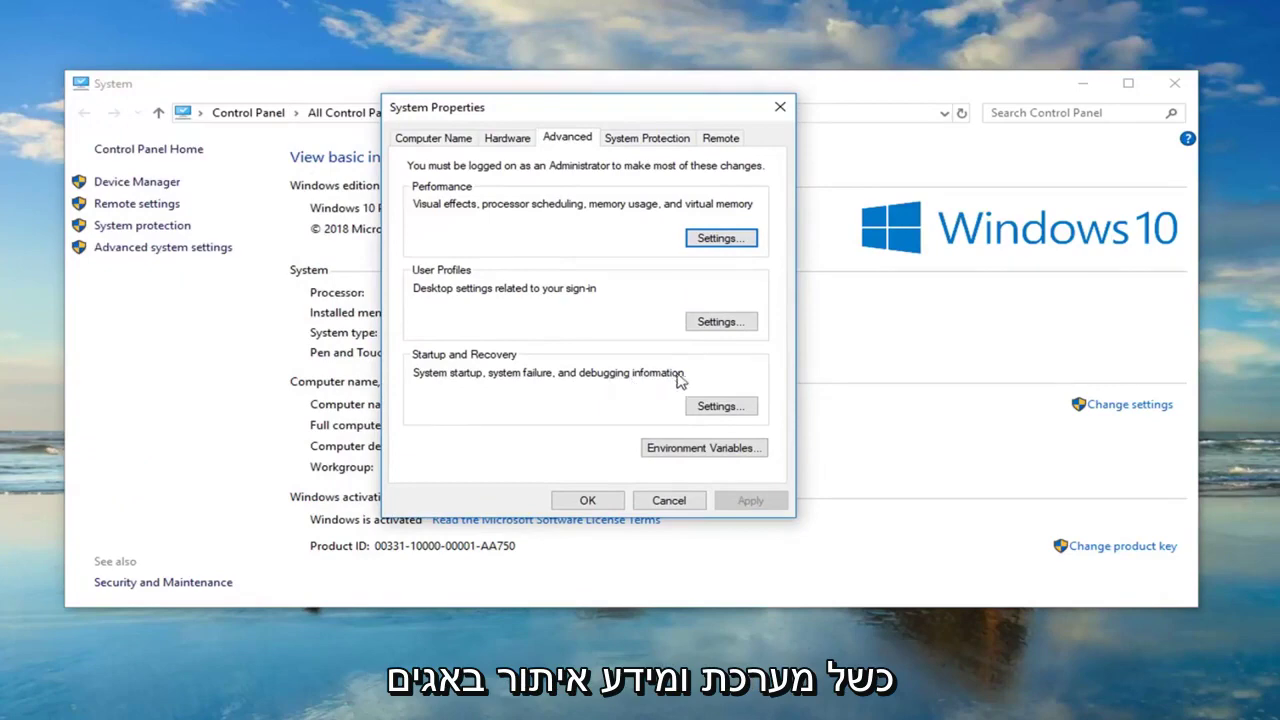
click(718, 407)
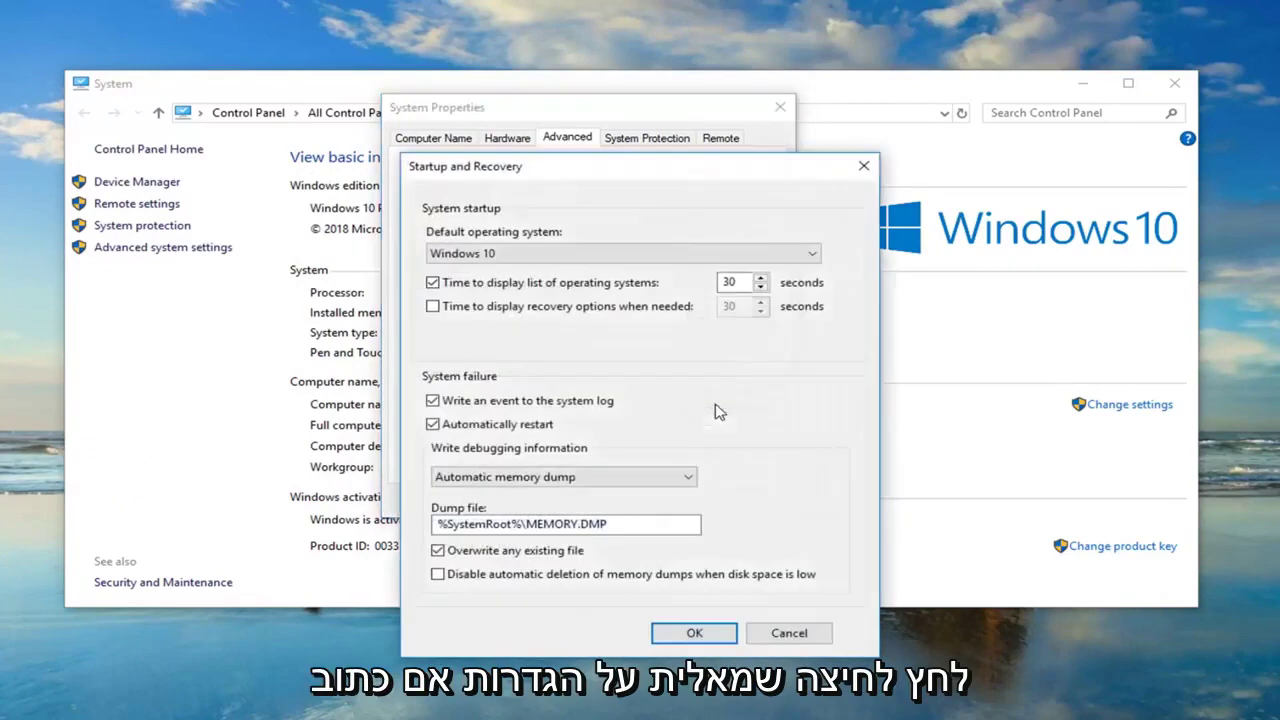
click(436, 426)
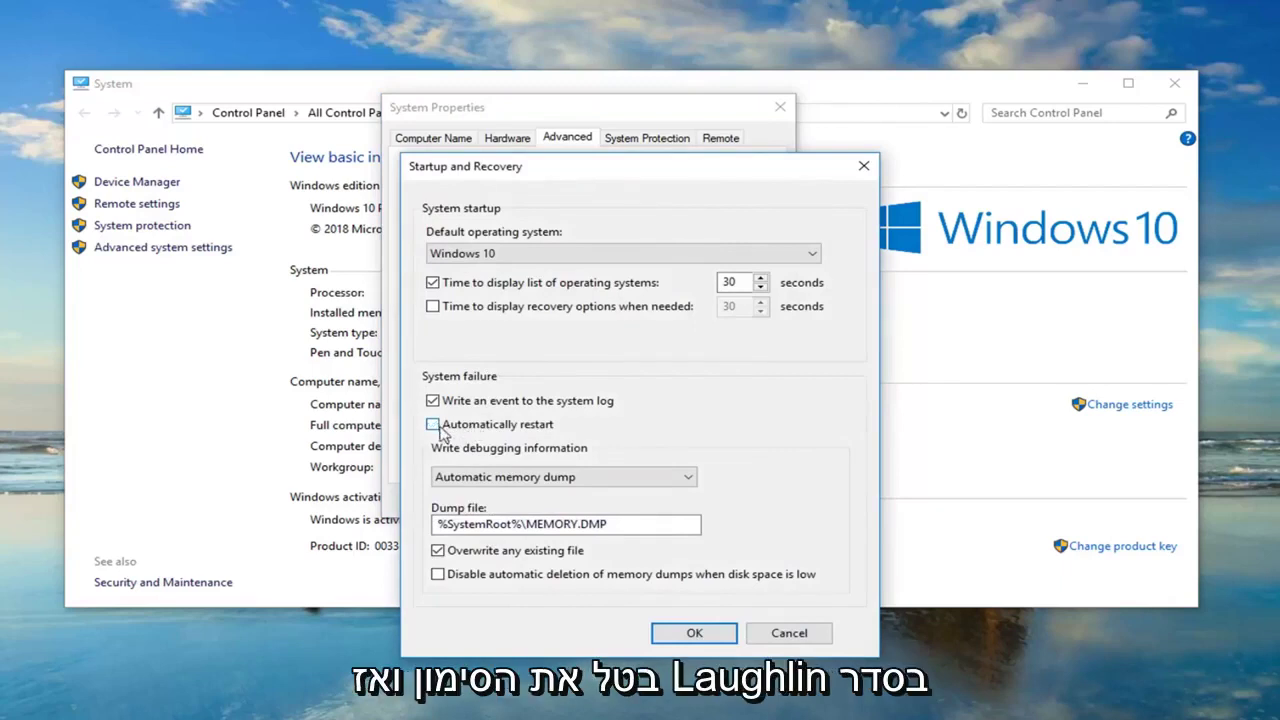
click(679, 636)
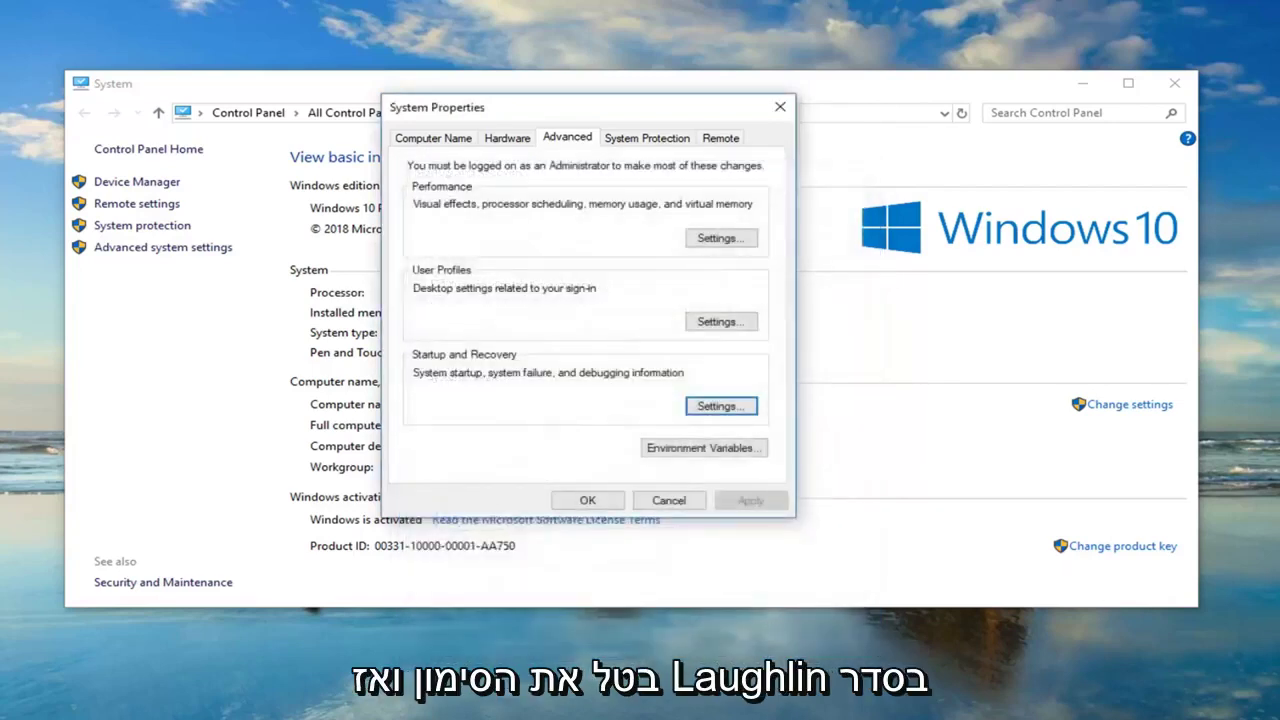
- Close System Properties and the System window, then launch Device Manager from Start search
click(780, 106)
click(1174, 83)
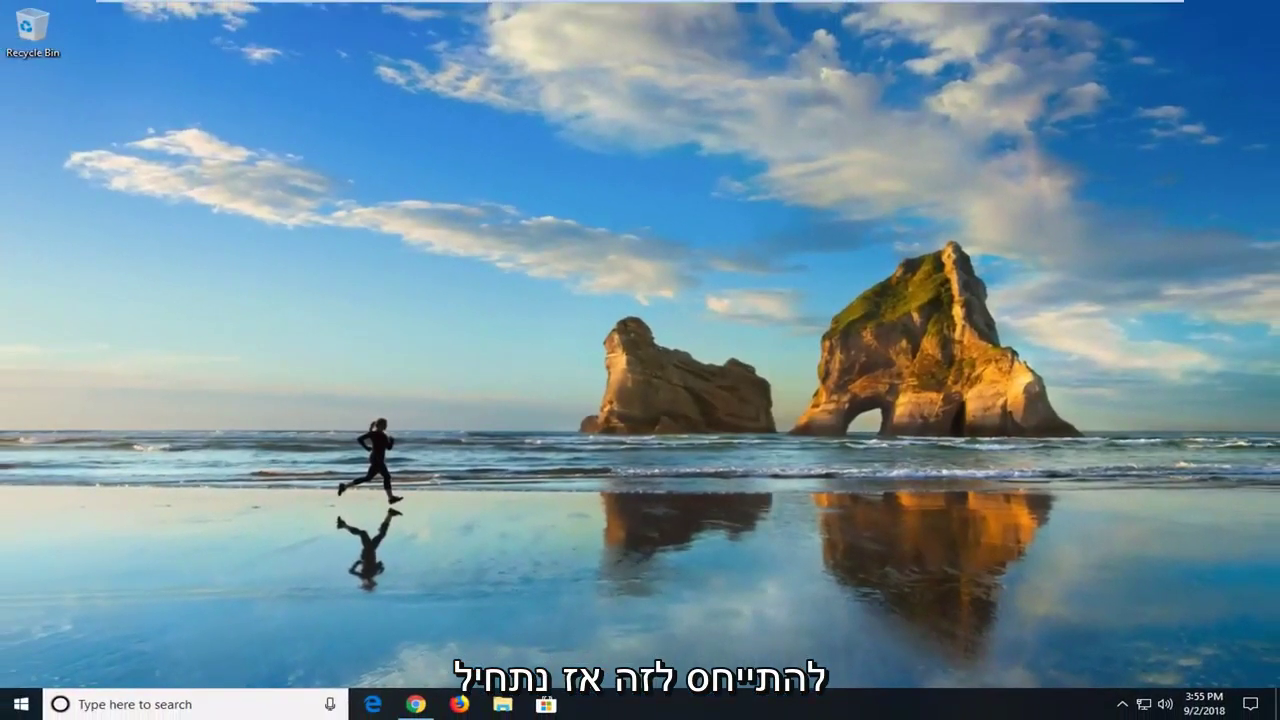
click(14, 704)
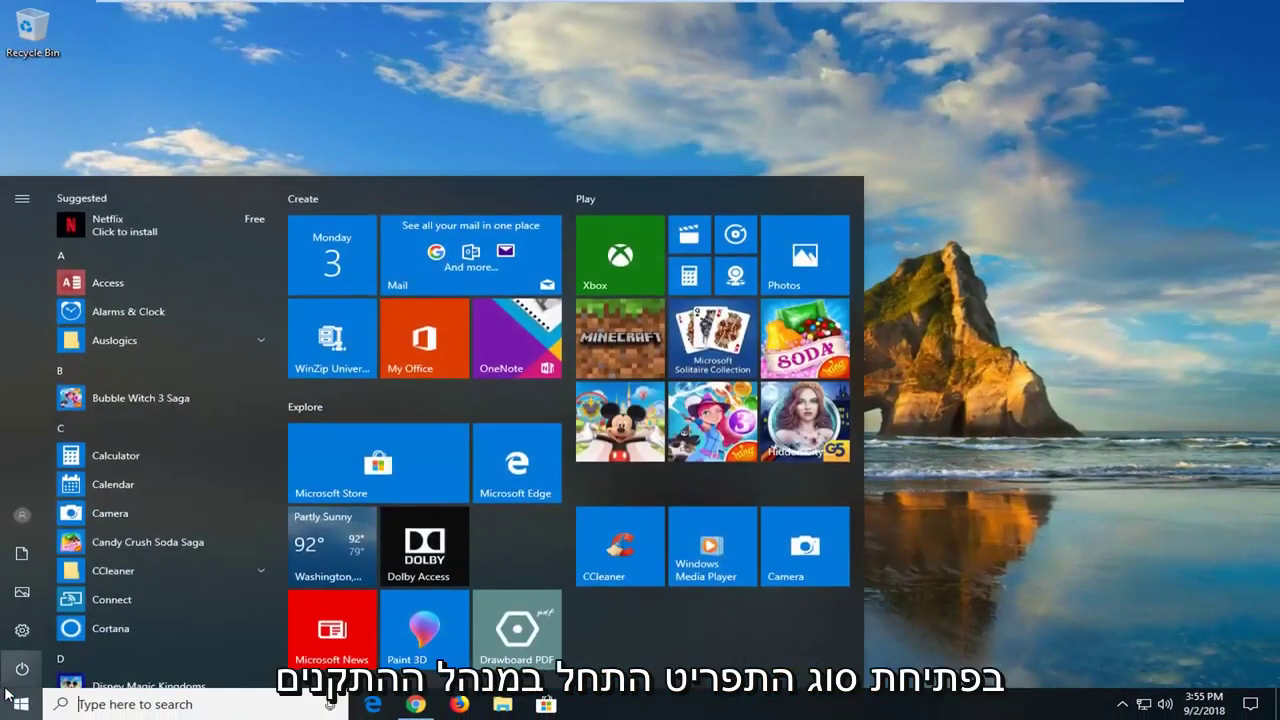
text(device manager)
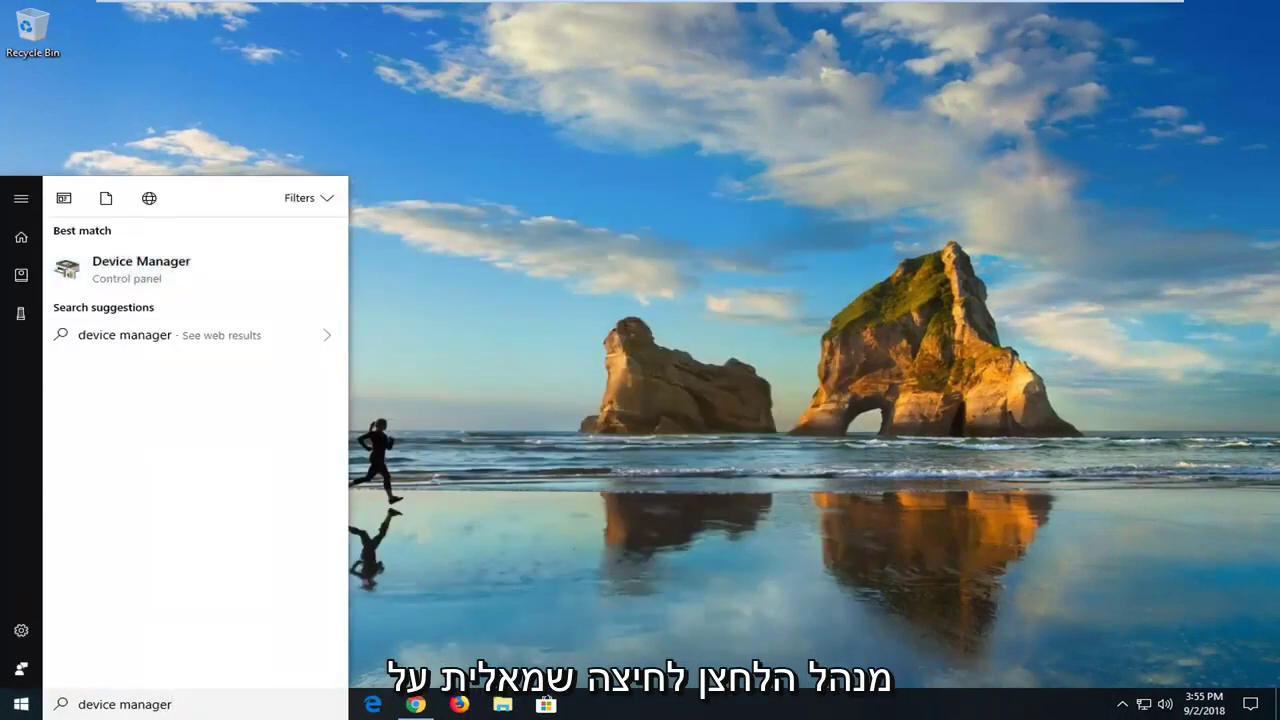
click(417, 178)
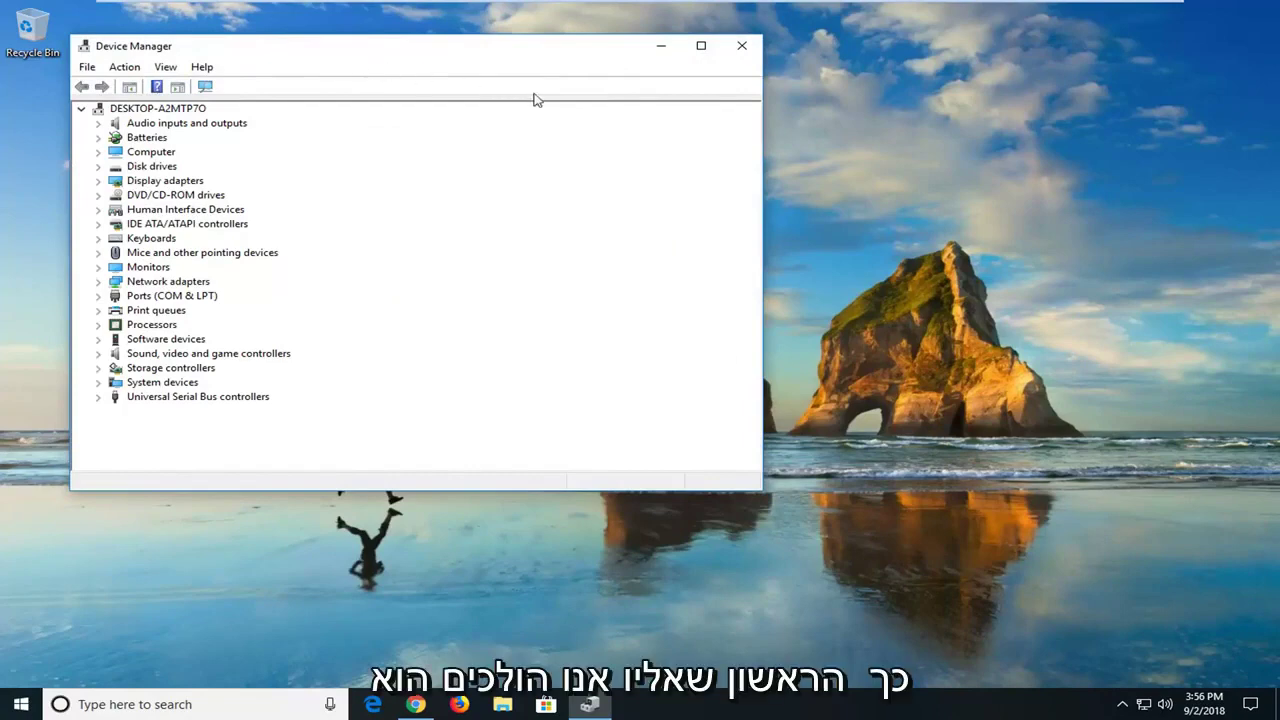
- Expand Mice and other pointing devices and view the VMware Pointing Device's Resources properties
drag(450, 56, 695, 107)
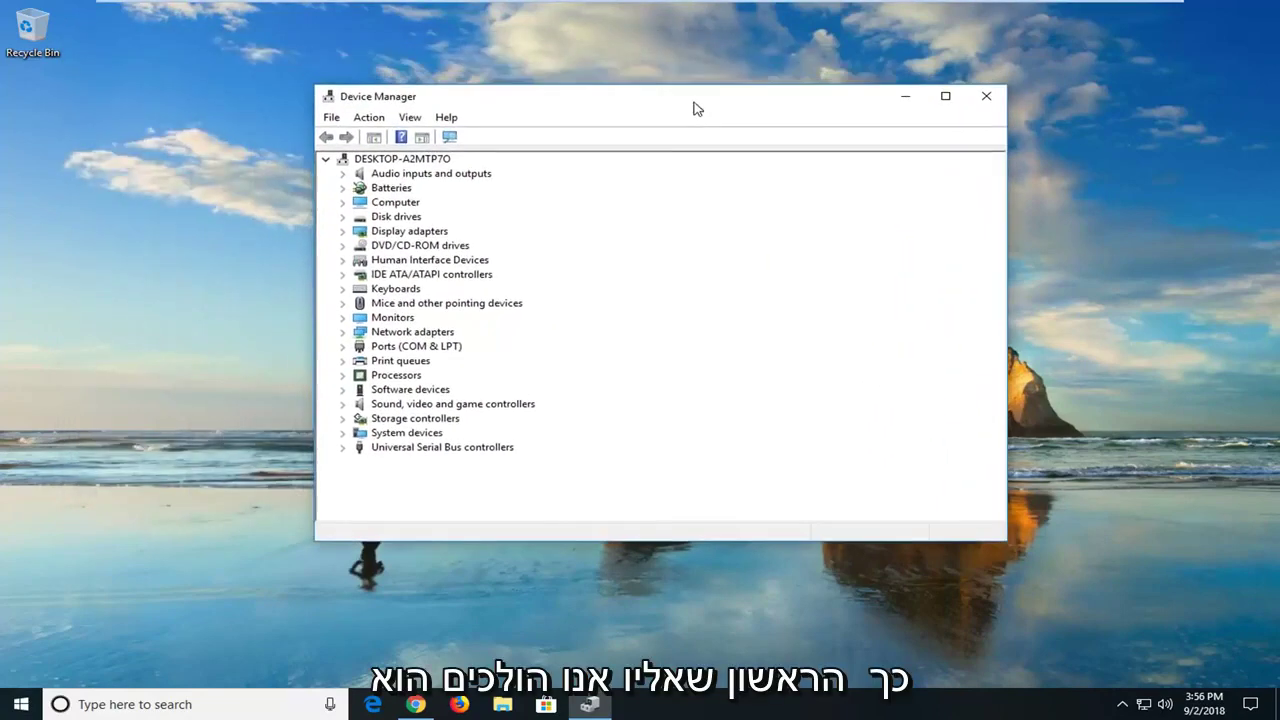
click(455, 303)
click(343, 303)
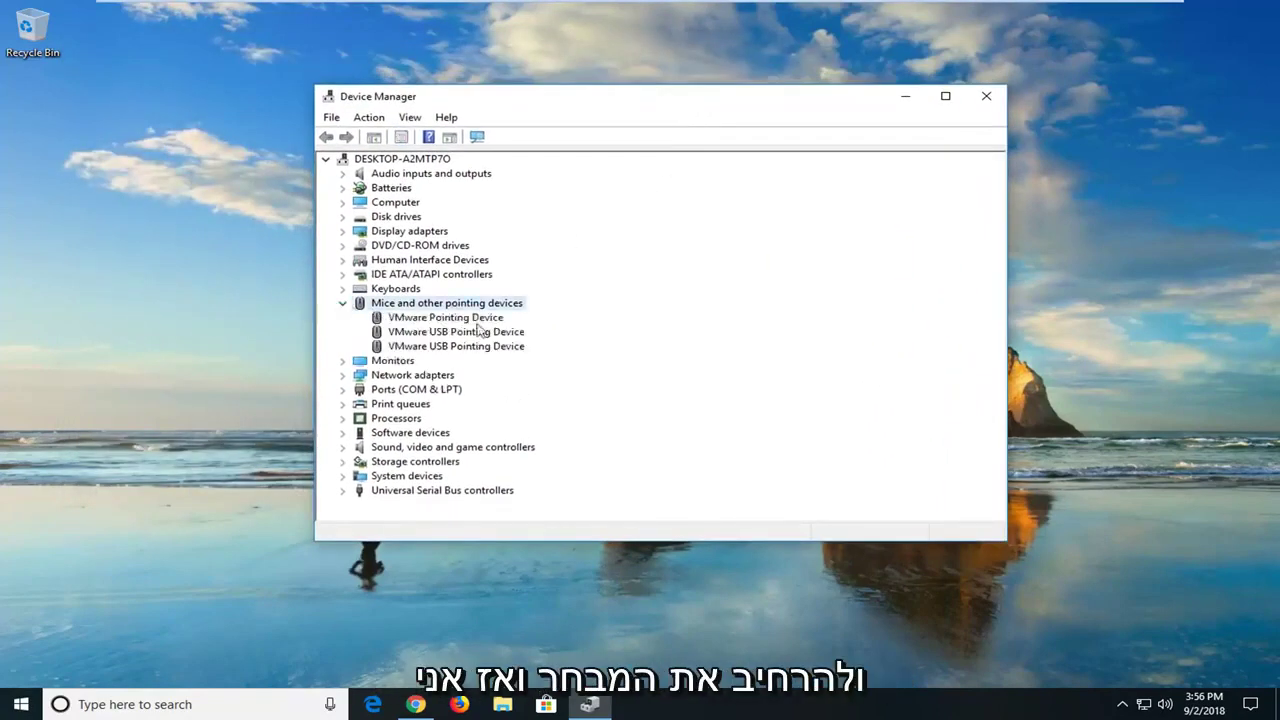
click(415, 318)
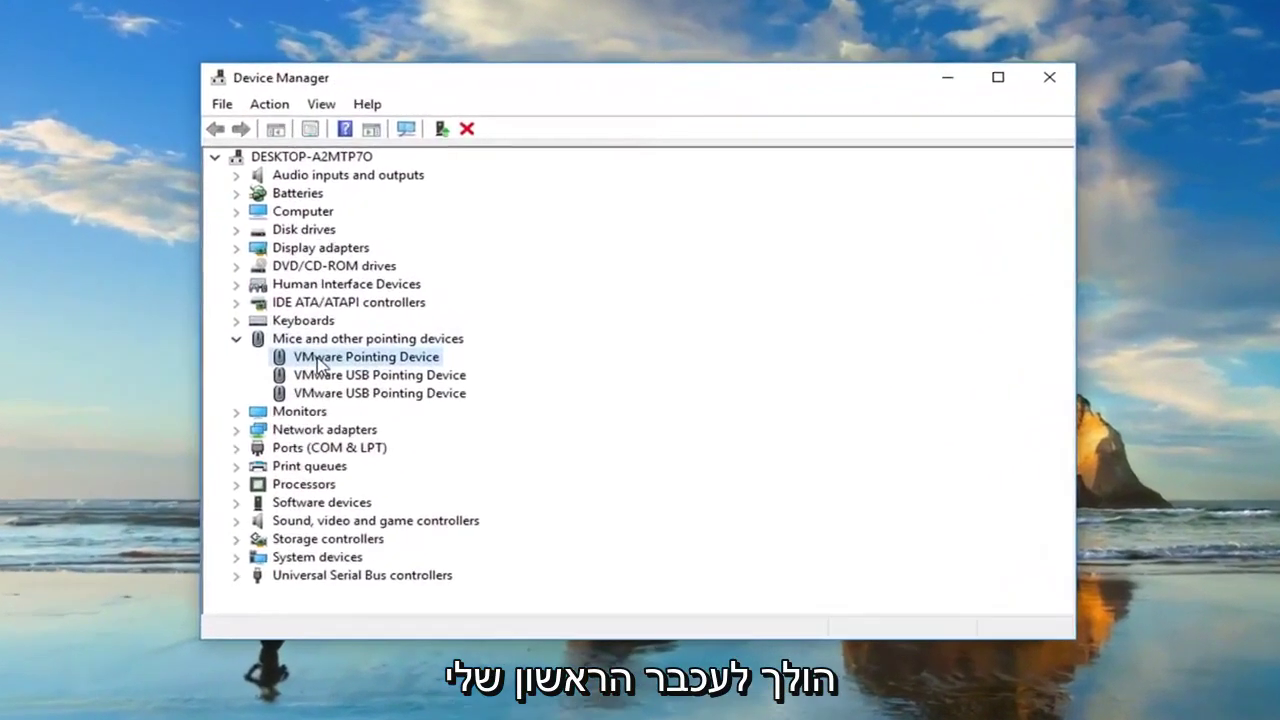
right_click(320, 366)
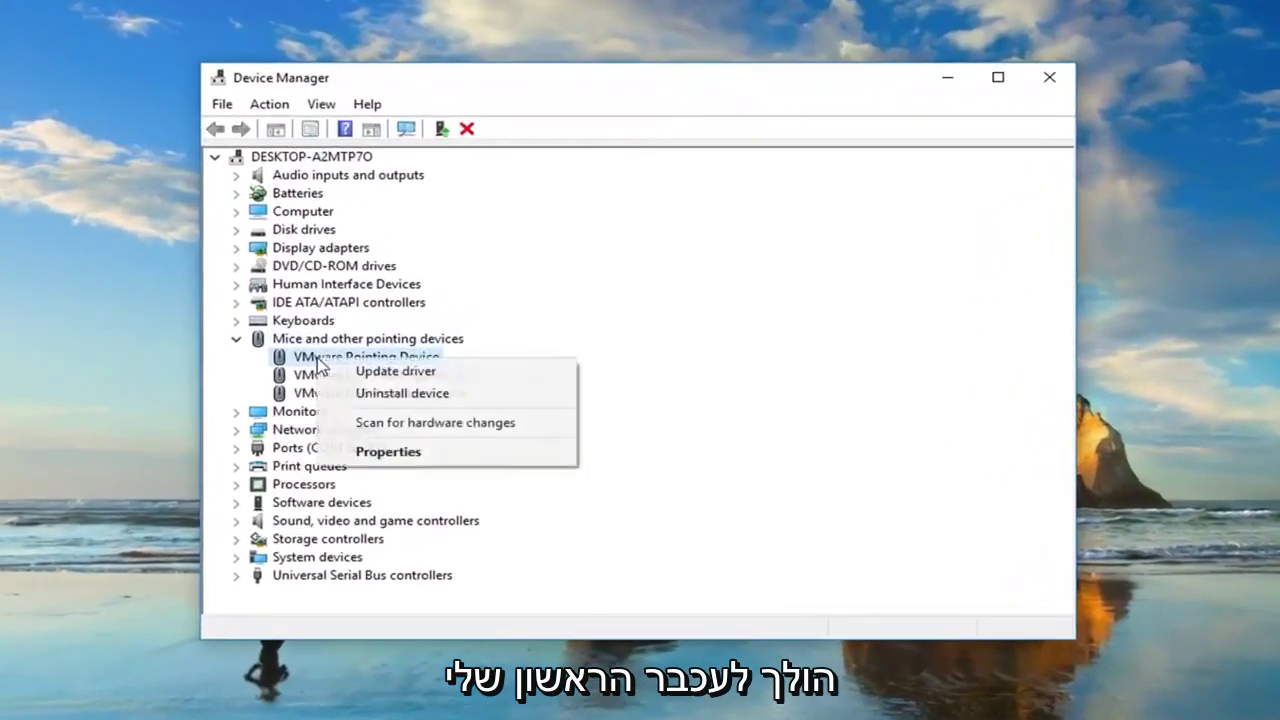
click(380, 453)
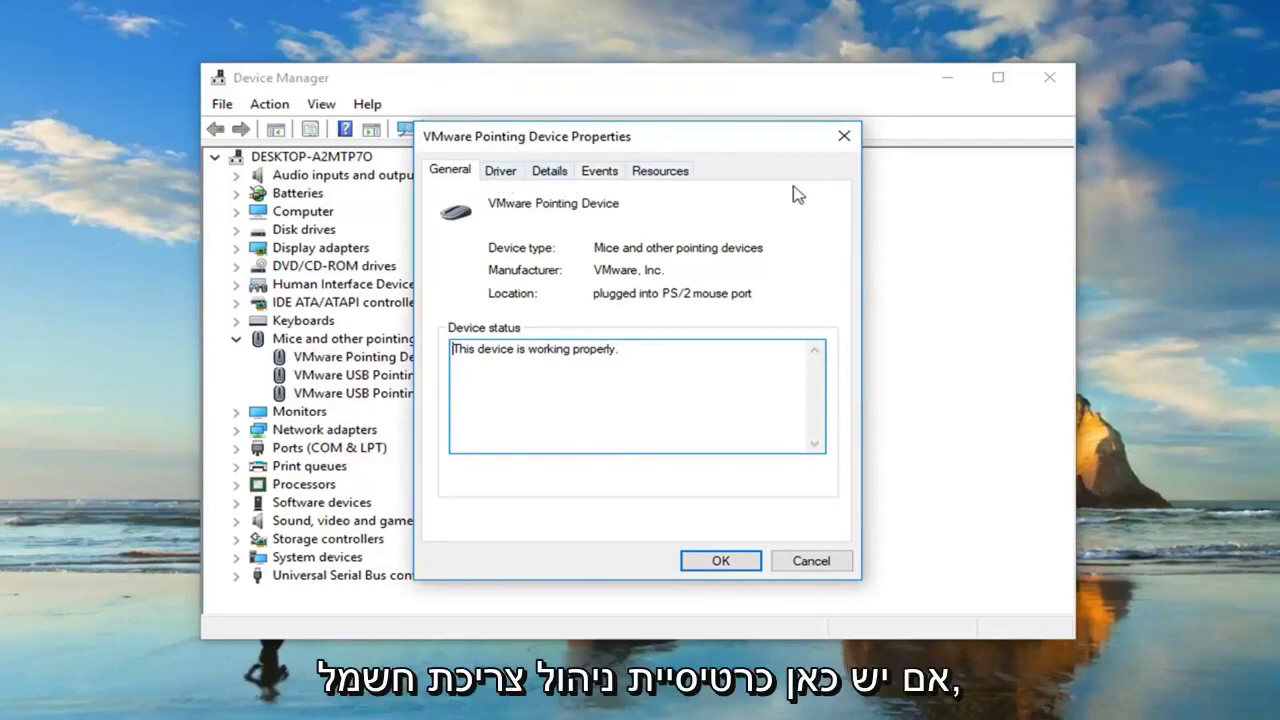
click(663, 172)
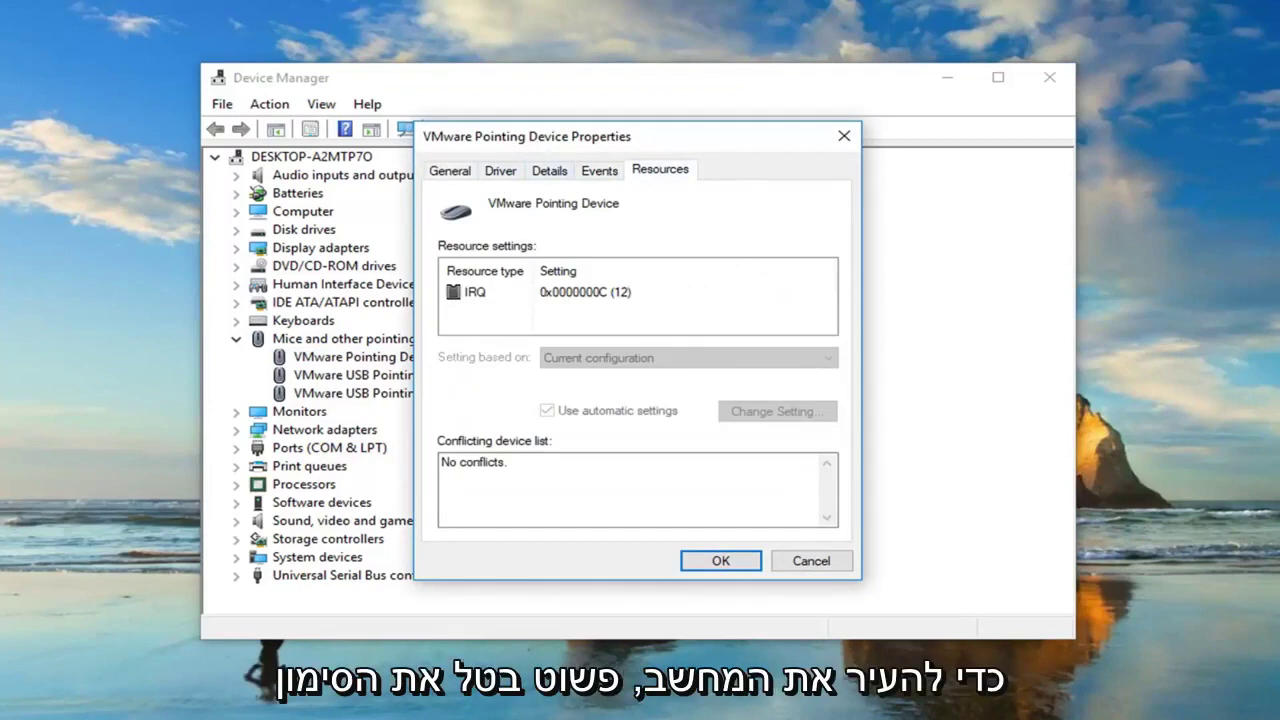
- Close the mouse properties, expand Keyboards and open the Standard PS/2 Keyboard's properties
click(843, 135)
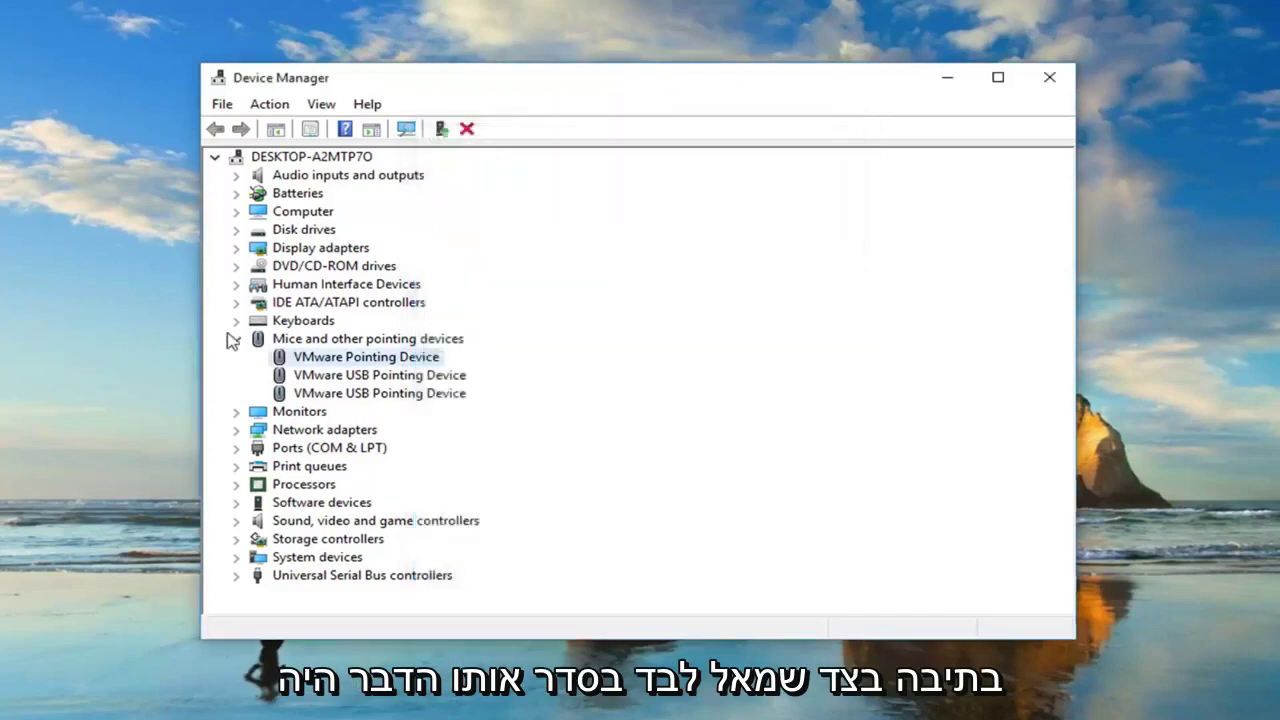
double_click(258, 321)
double_click(318, 339)
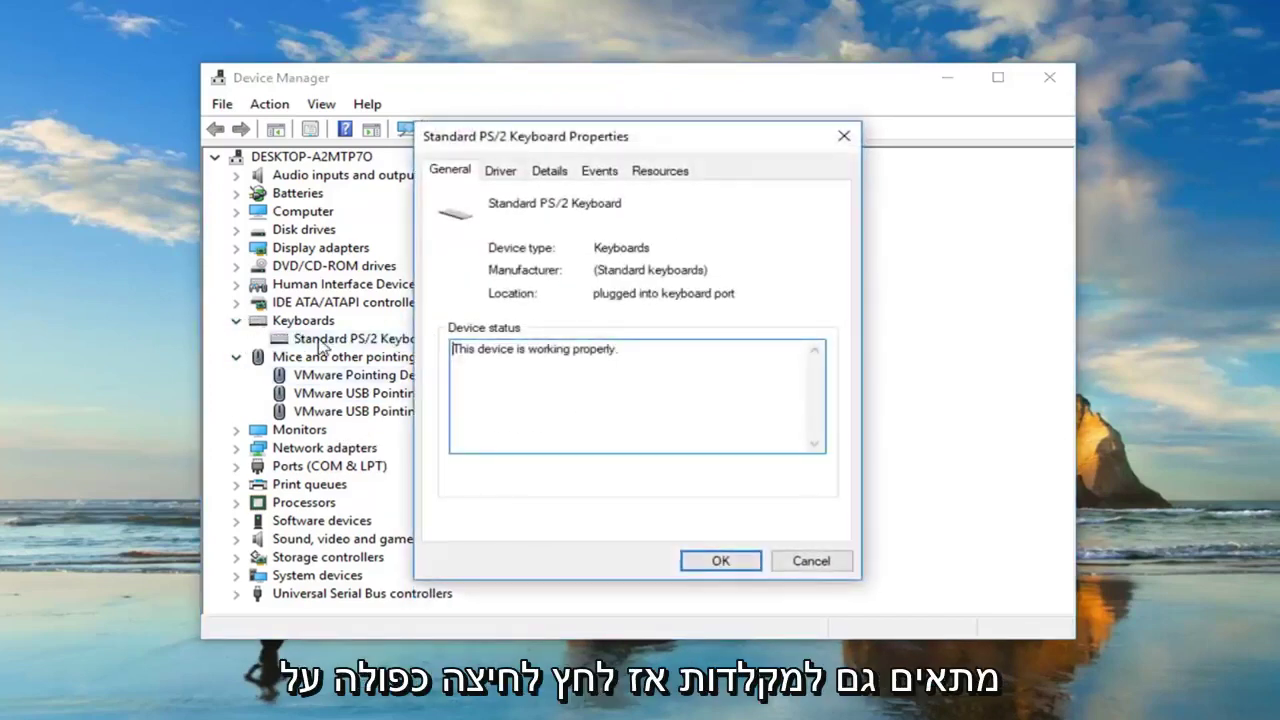